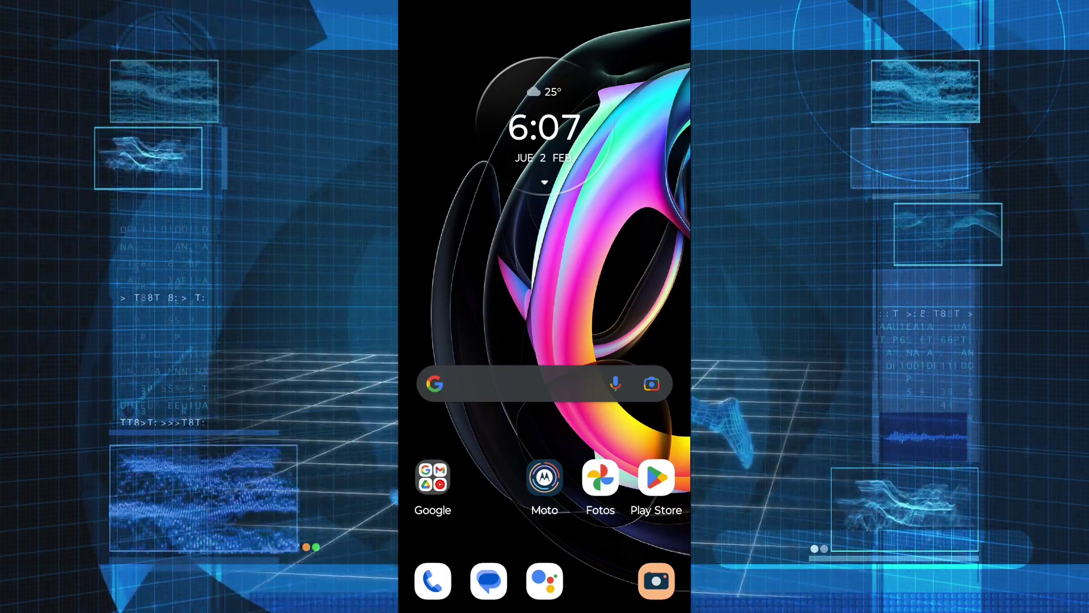
Search Google again for 'balmatech' and open the balmatech.net result.
{"action": "left_click", "coordinate": [528, 384]}
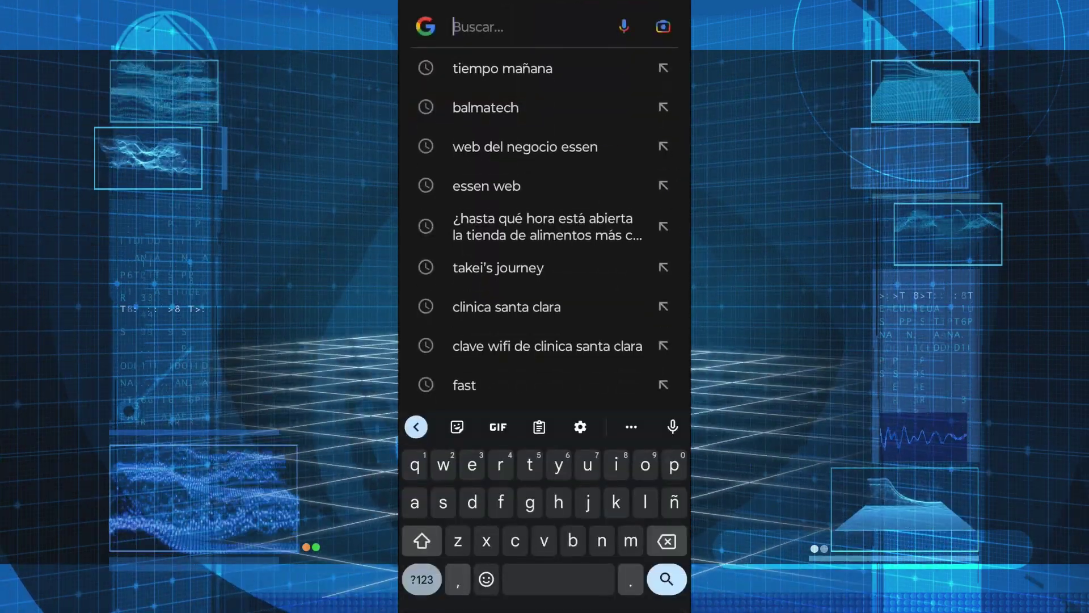
{"action": "left_click", "coordinate": [486, 107]}
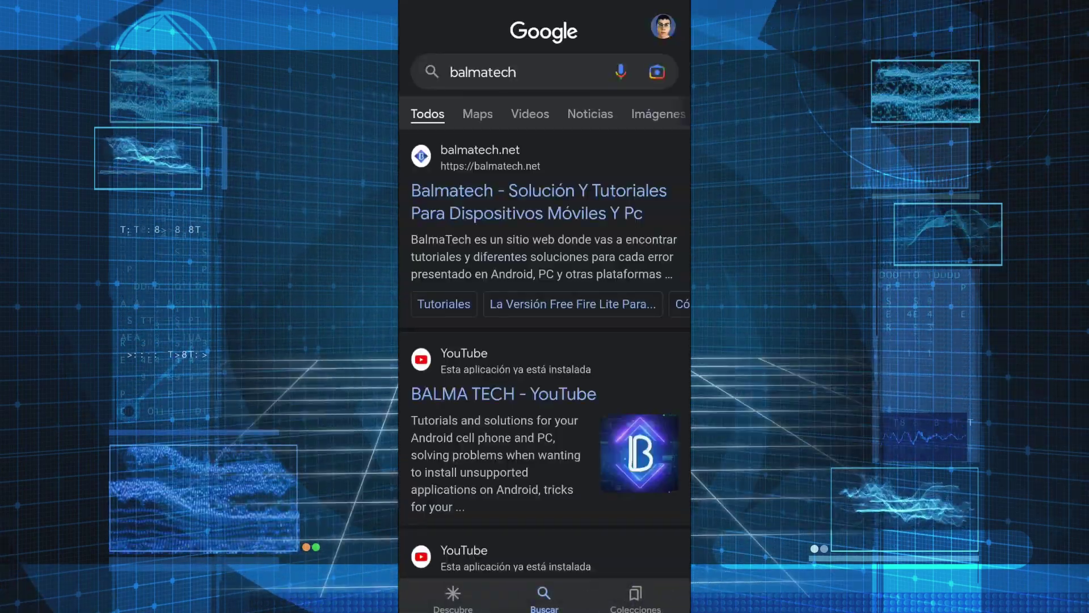
{"action": "left_click", "coordinate": [538, 202]}
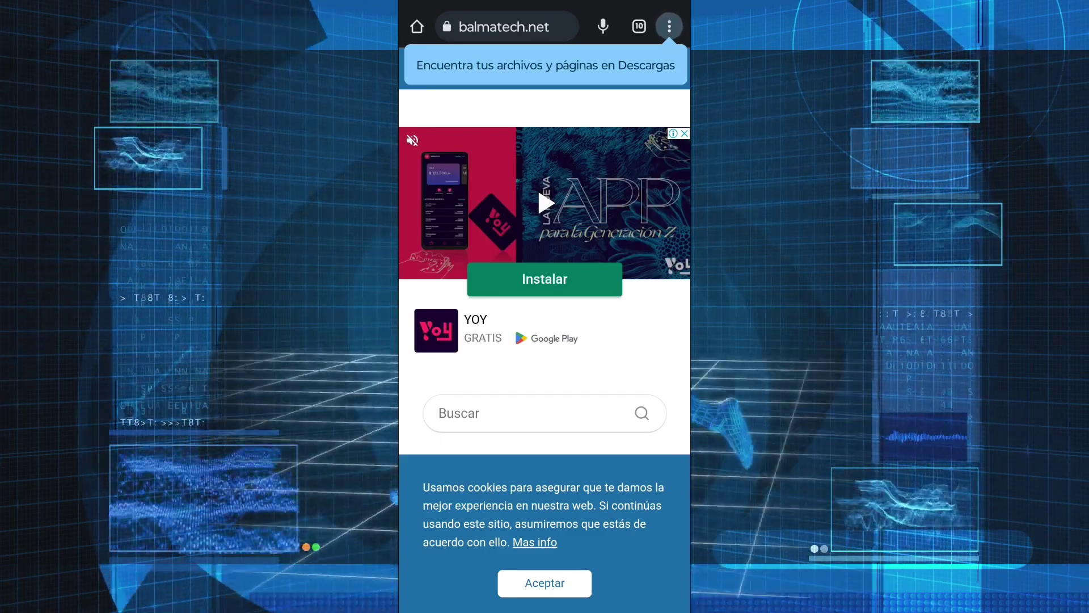
{"action": "scroll", "coordinate": [545, 256], "scroll_direction": "down", "scroll_amount": 8}
{"action": "scroll", "coordinate": [546, 255], "scroll_direction": "down", "scroll_amount": 3}
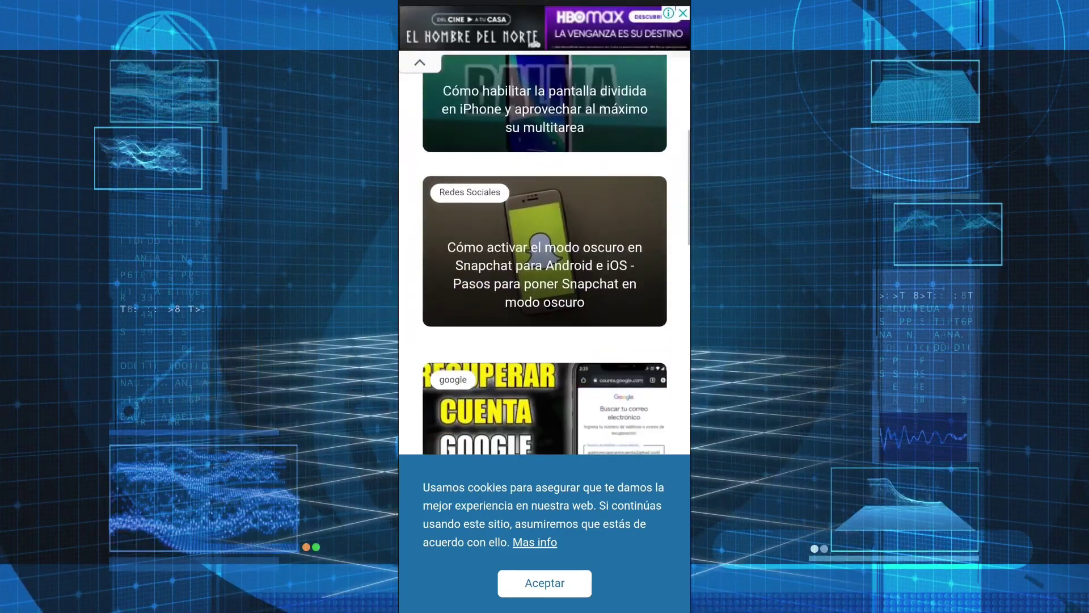
Accept the balmatech.net cookie notice with Aceptar in Chrome.
{"action": "left_click", "coordinate": [544, 582]}
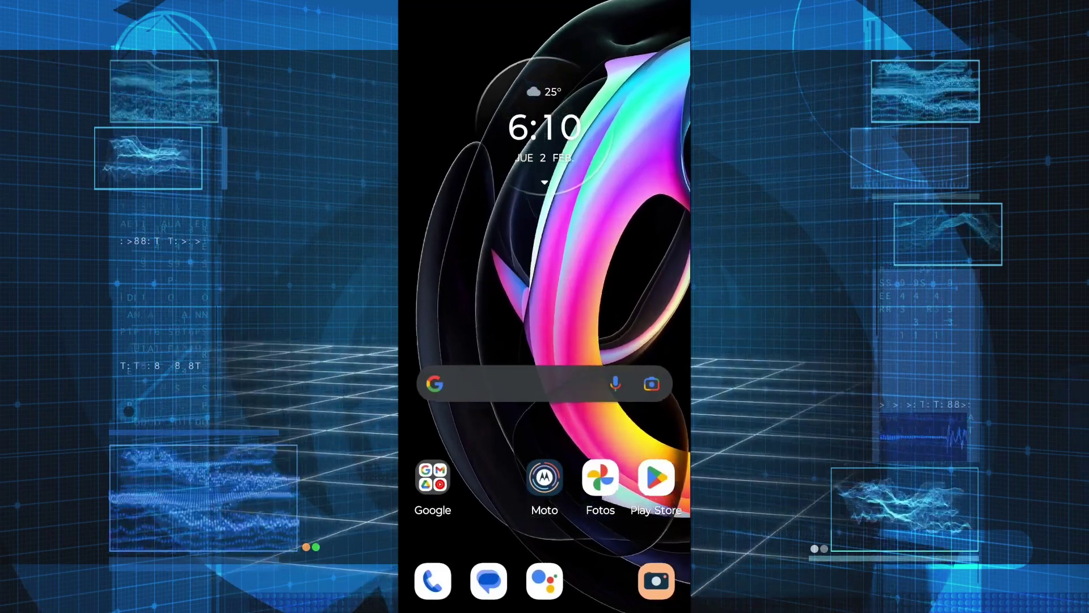
{"action": "scroll", "coordinate": [545, 340], "scroll_direction": "down", "scroll_amount": 10}
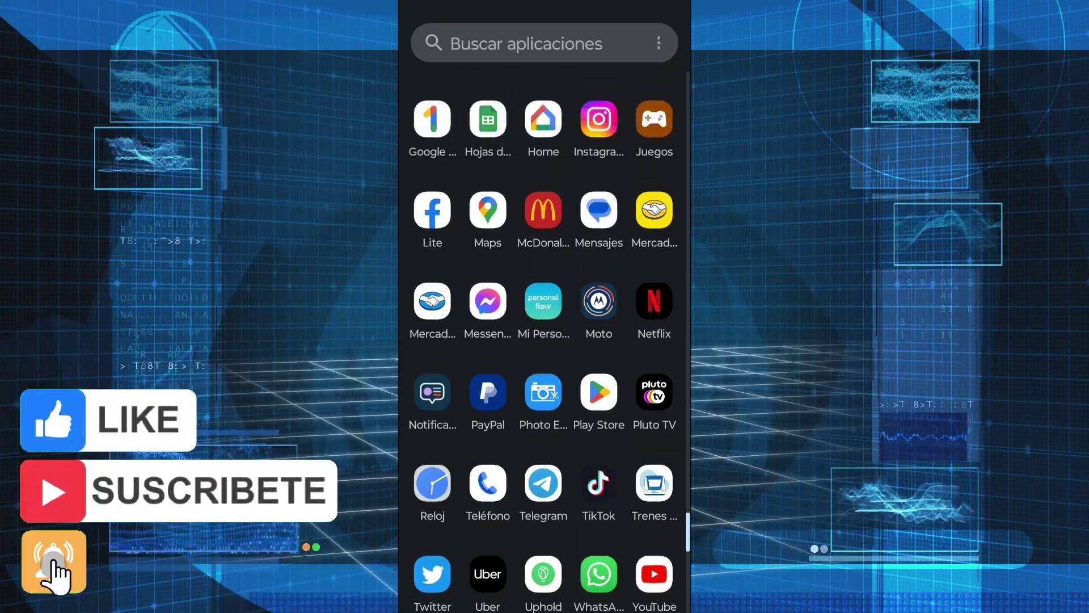
{"action": "scroll", "coordinate": [543, 340], "scroll_direction": "up", "scroll_amount": 5}
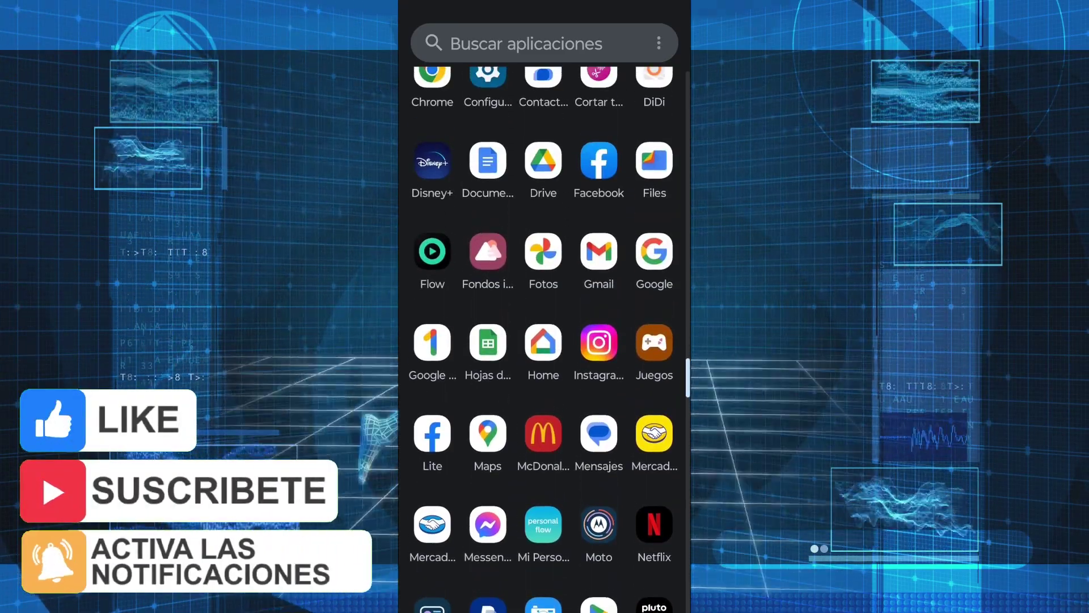
{"action": "scroll", "coordinate": [543, 341], "scroll_direction": "up", "scroll_amount": 5}
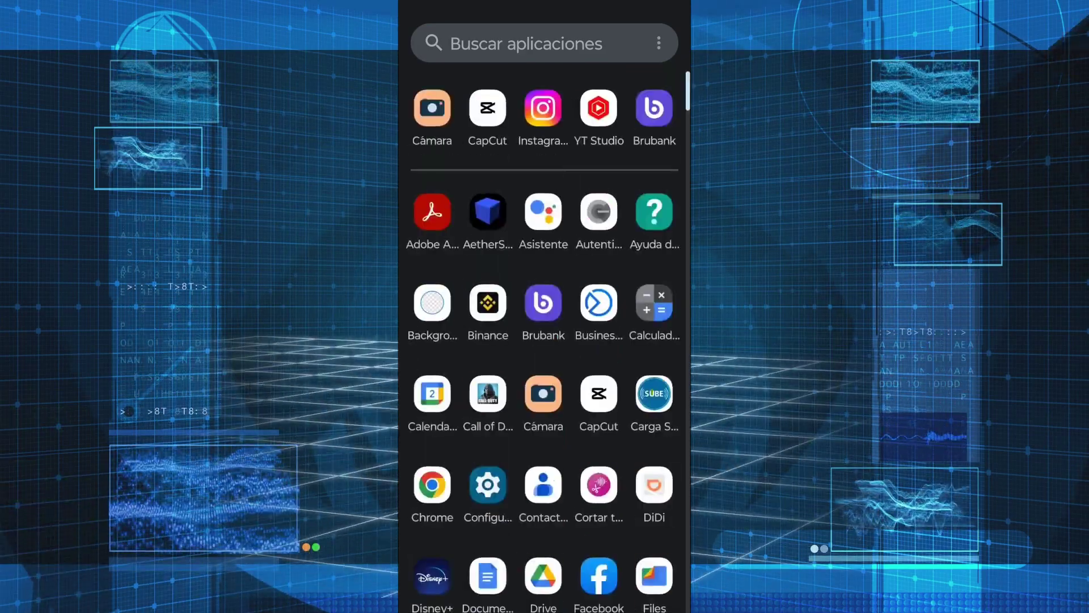
Close the app drawer, now listing Chrome, and return to the home screen.
{"action": "key", "text": "Escape"}
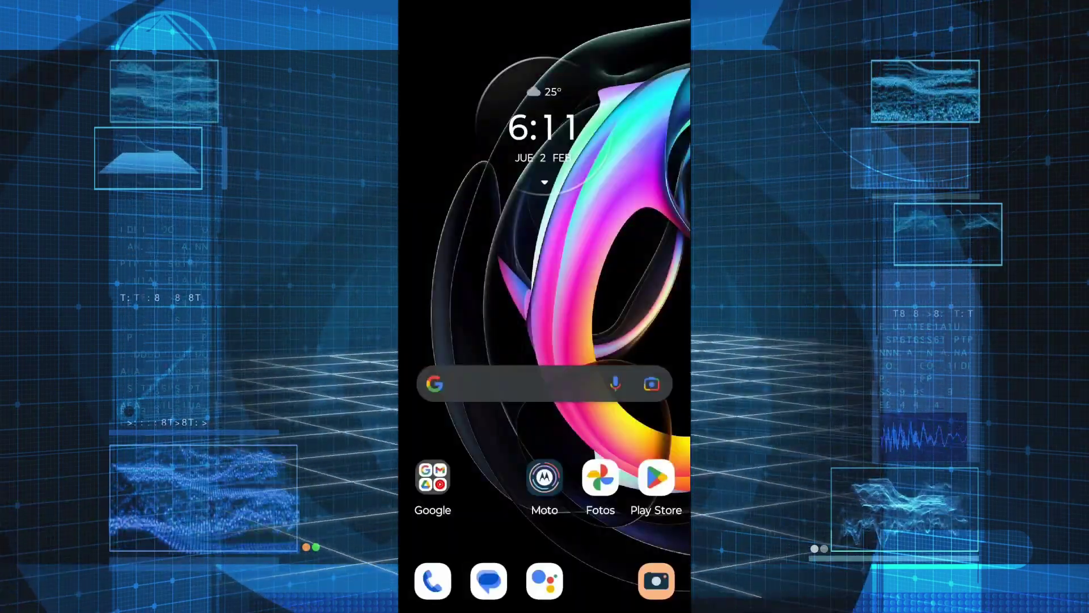